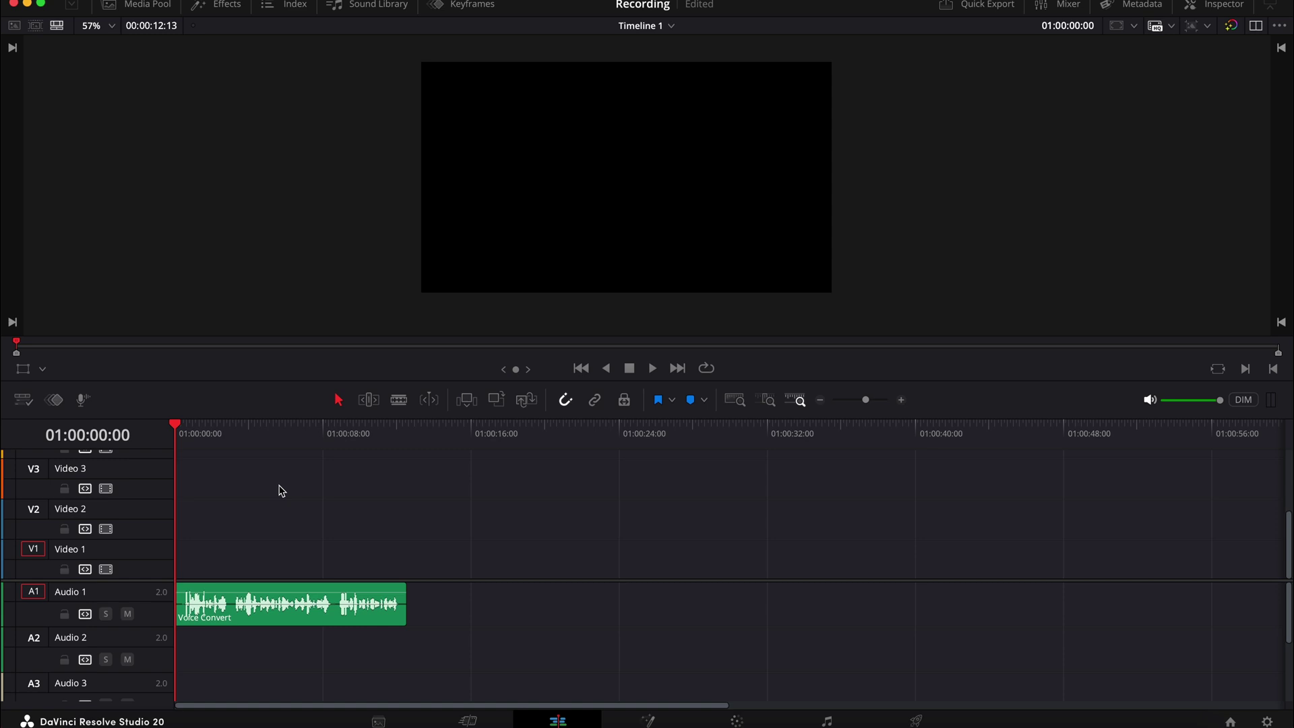
- Open Voice Convert for the clip, sending output to a New Track with the Male 1 US voice model
right_click(314, 618)
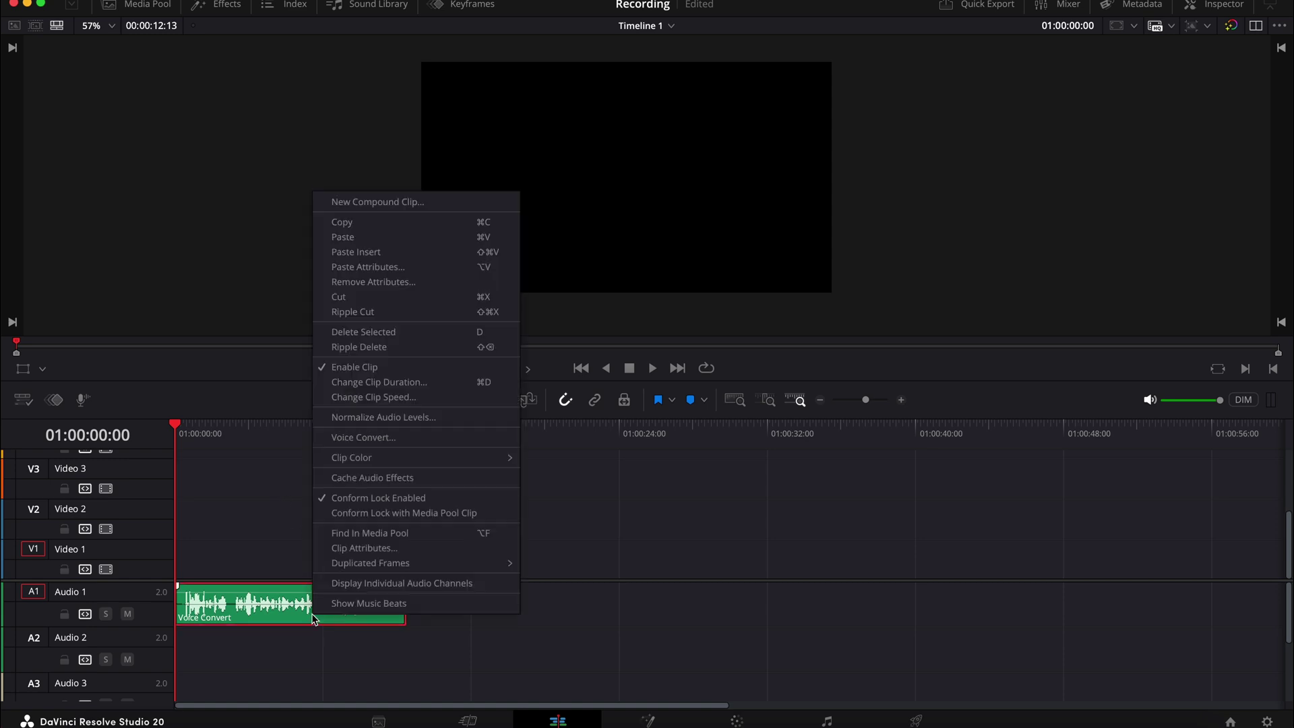
left_click(396, 438)
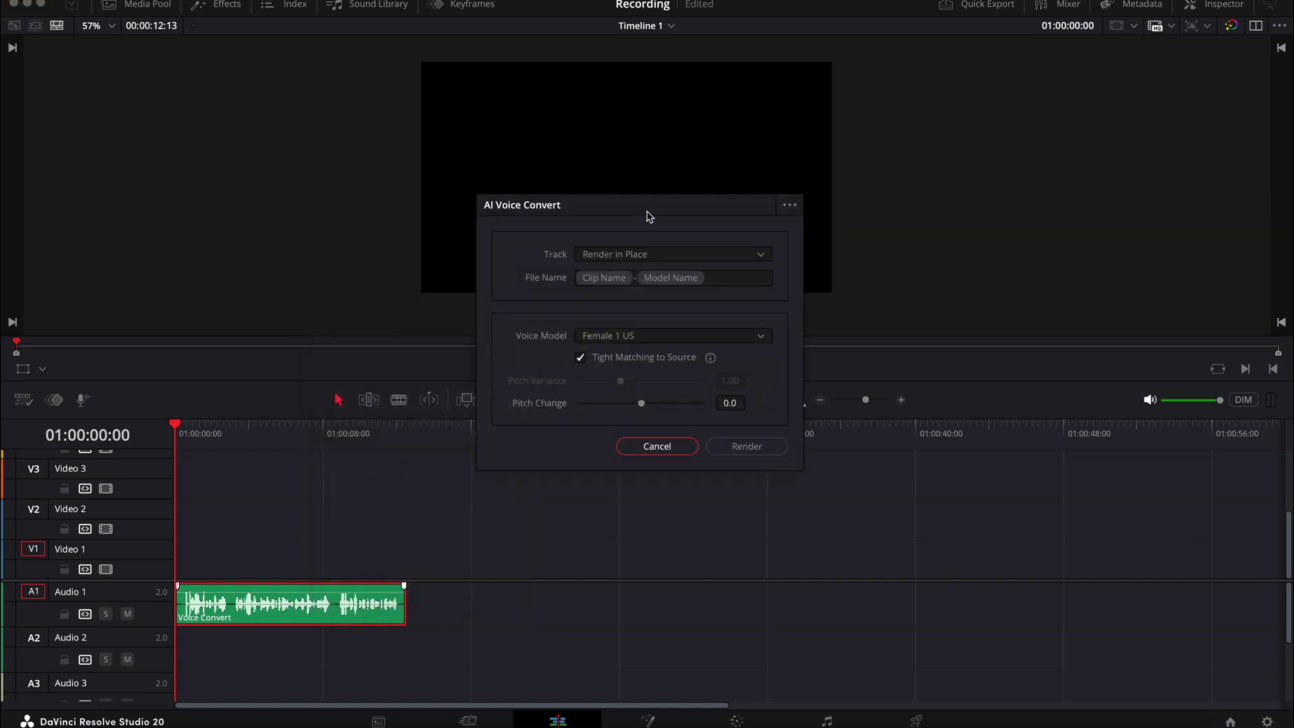
left_click(736, 258)
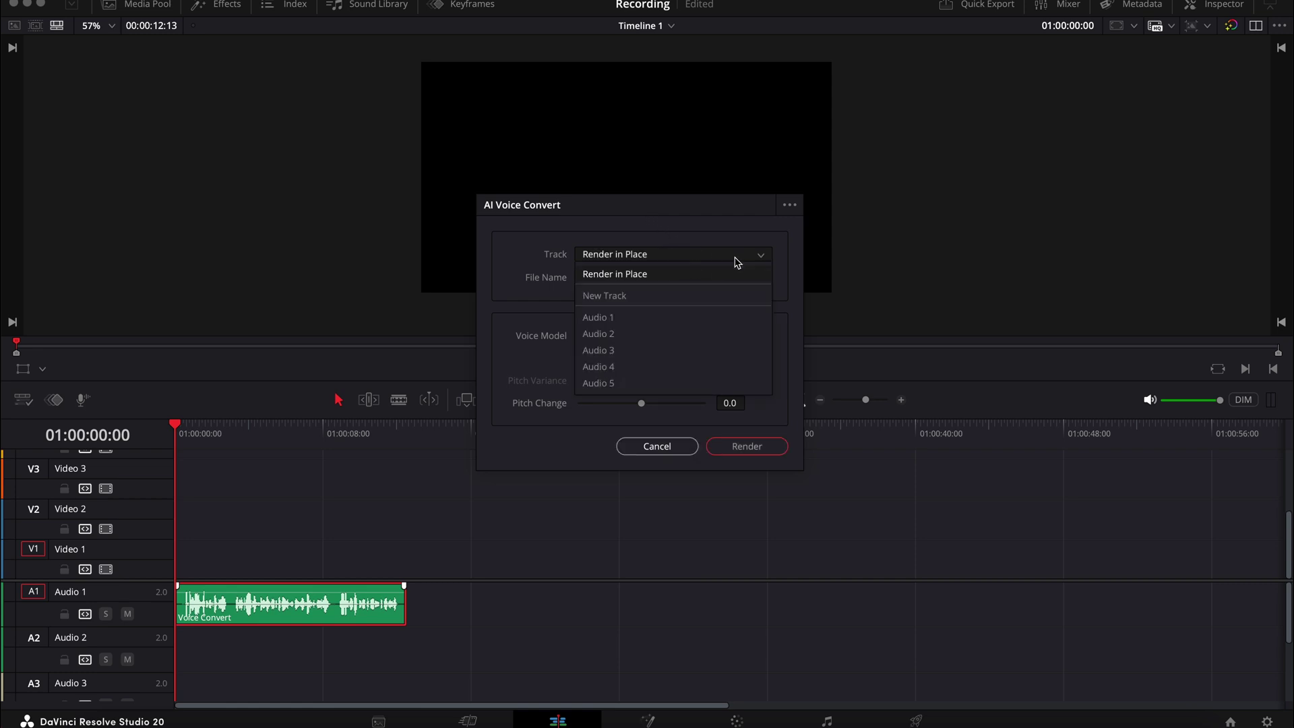
left_click(652, 297)
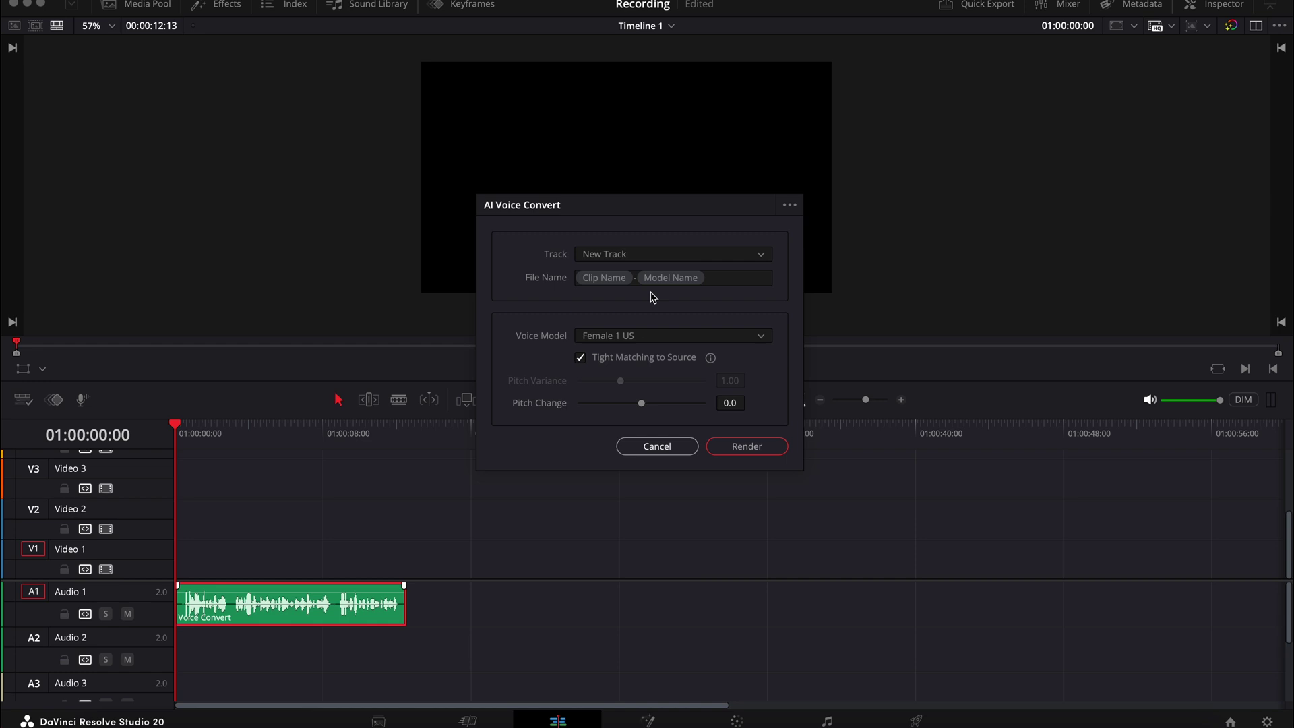
left_click(721, 277)
left_click_drag(728, 277, 577, 267)
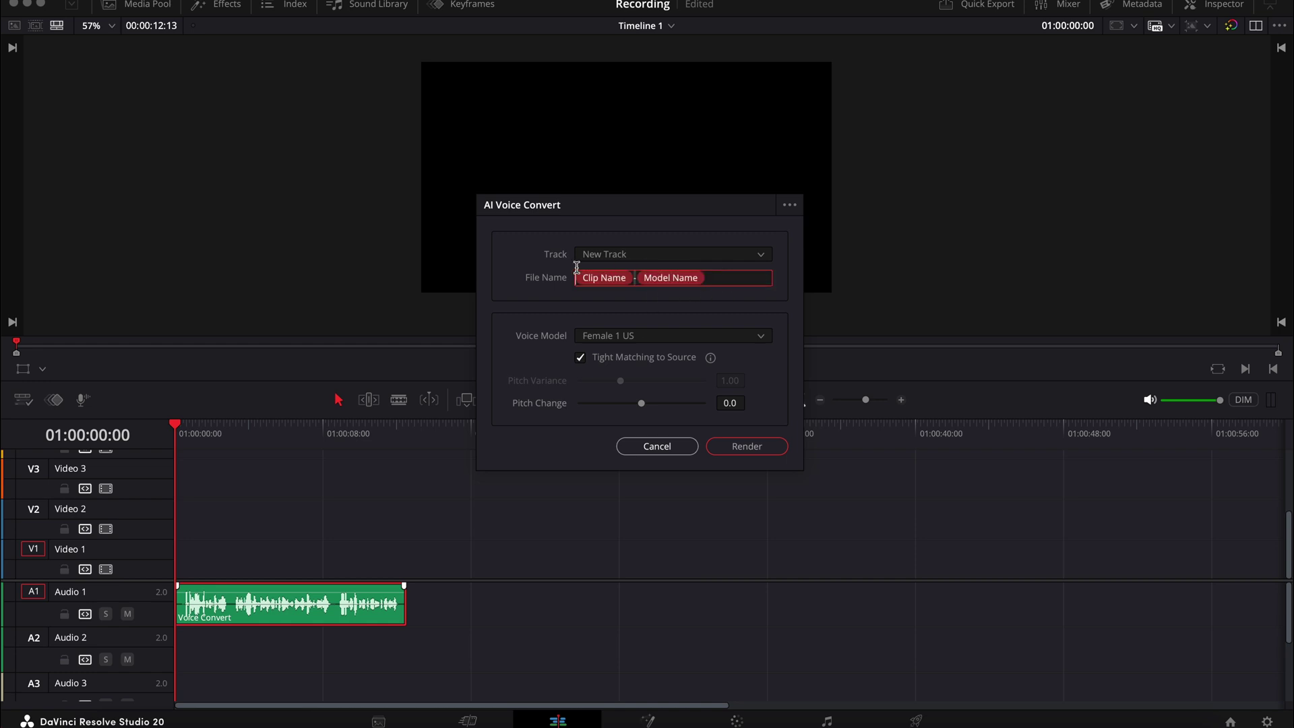
left_click(735, 277)
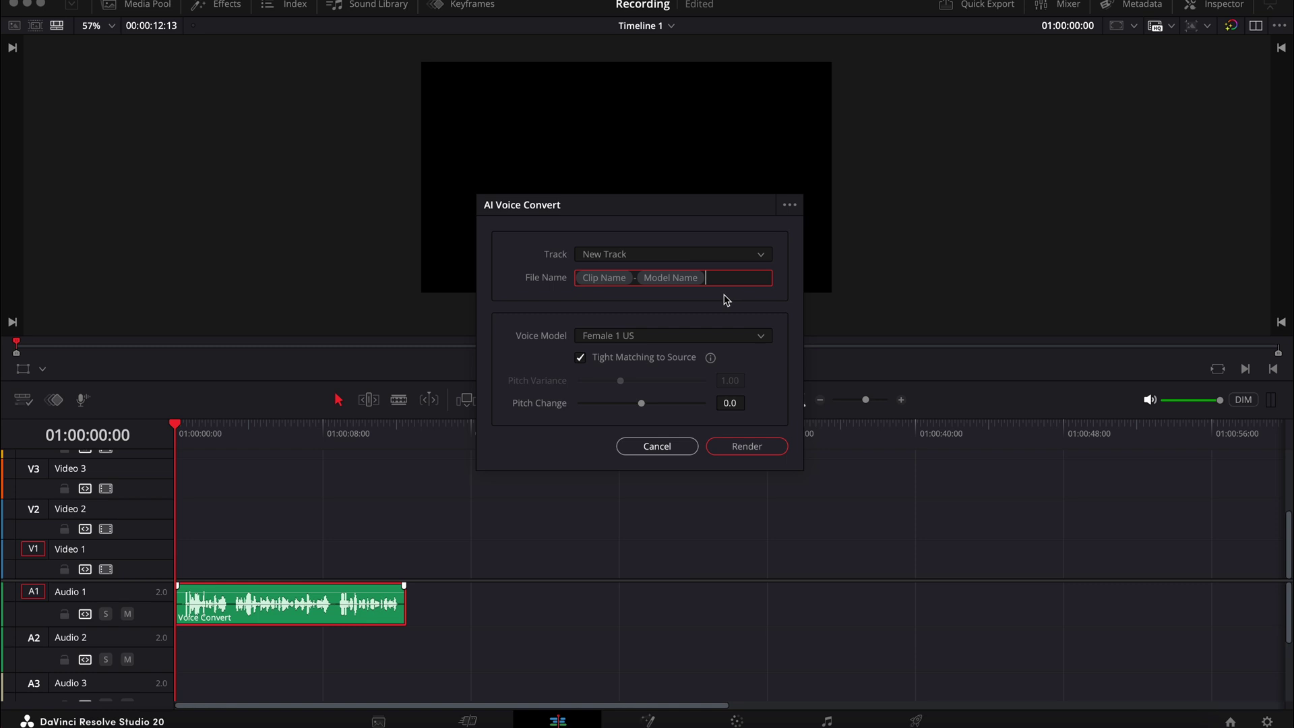
left_click(650, 335)
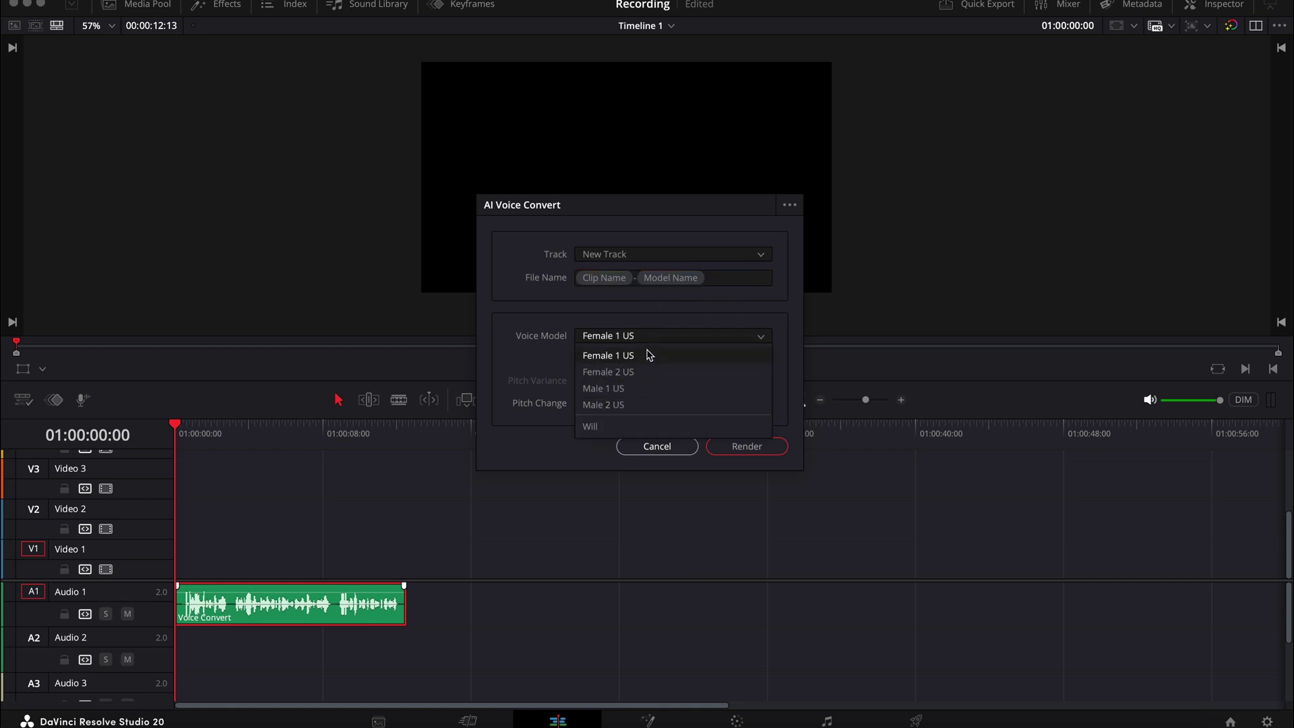
left_click(647, 391)
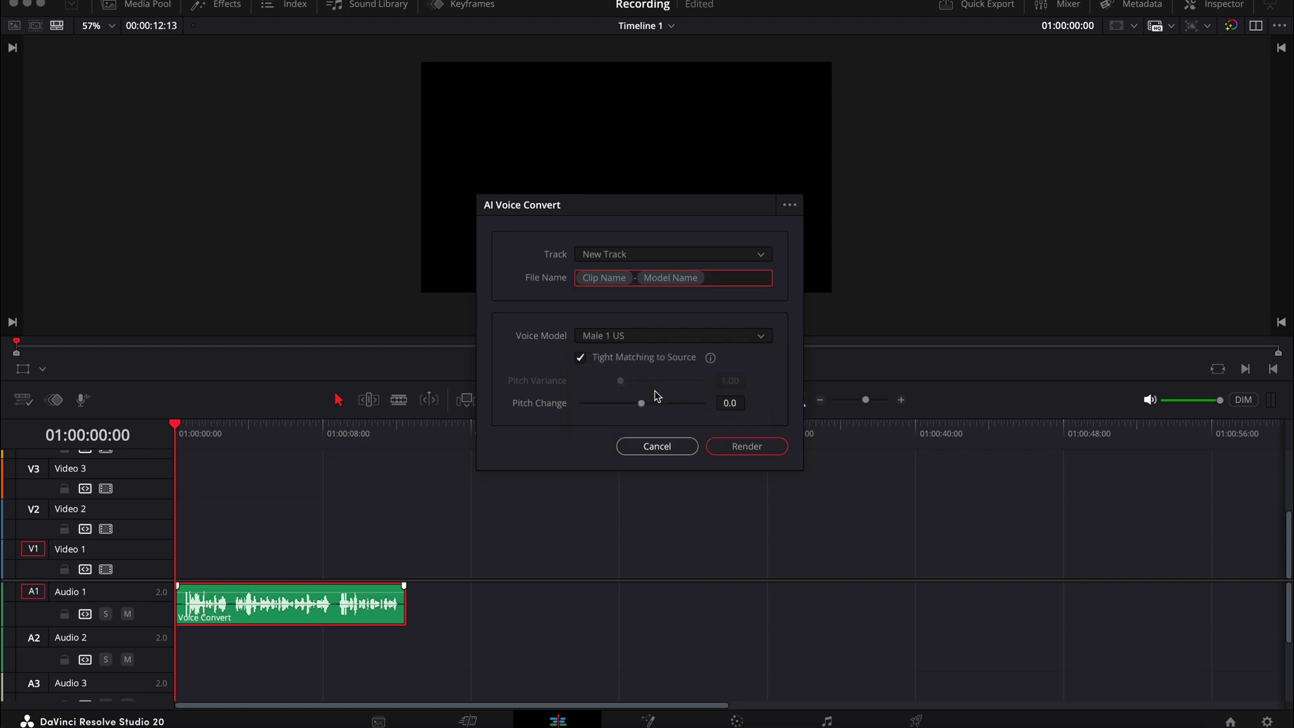
- Render the Male 1 US conversion and enlarge the audio track area
left_click(745, 446)
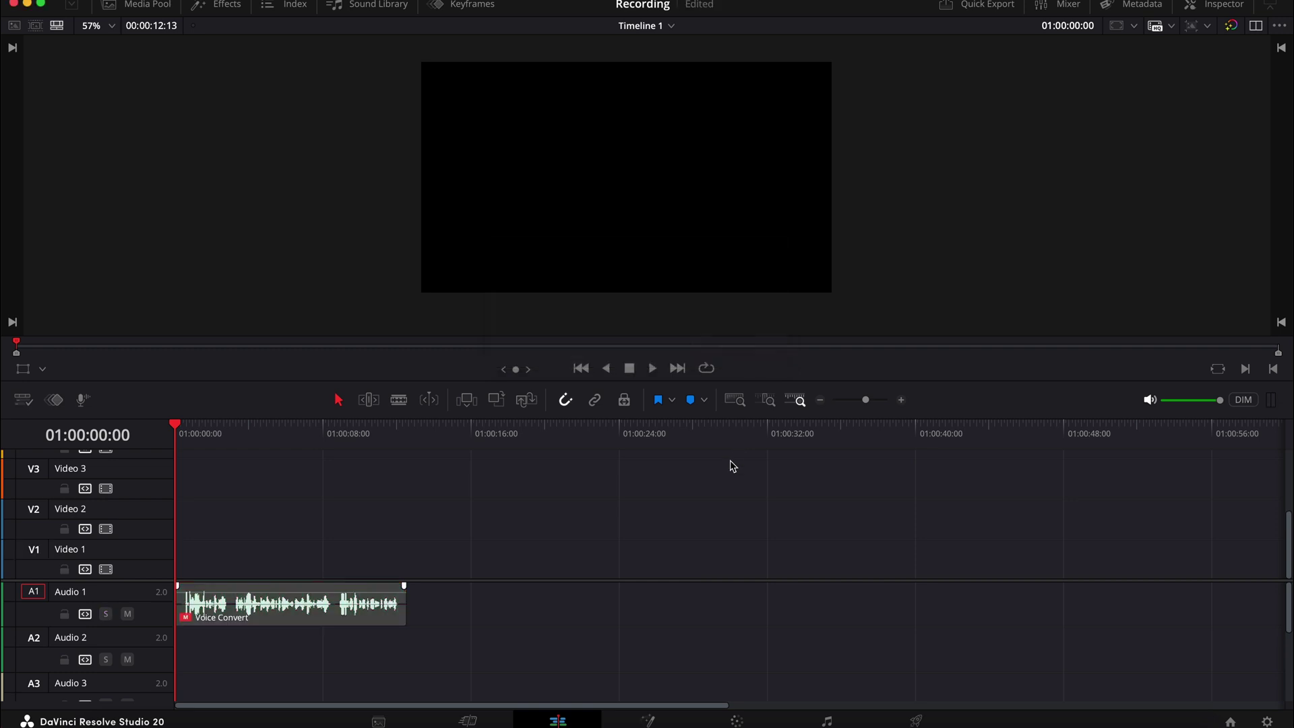
scroll(381, 635, "down", 2)
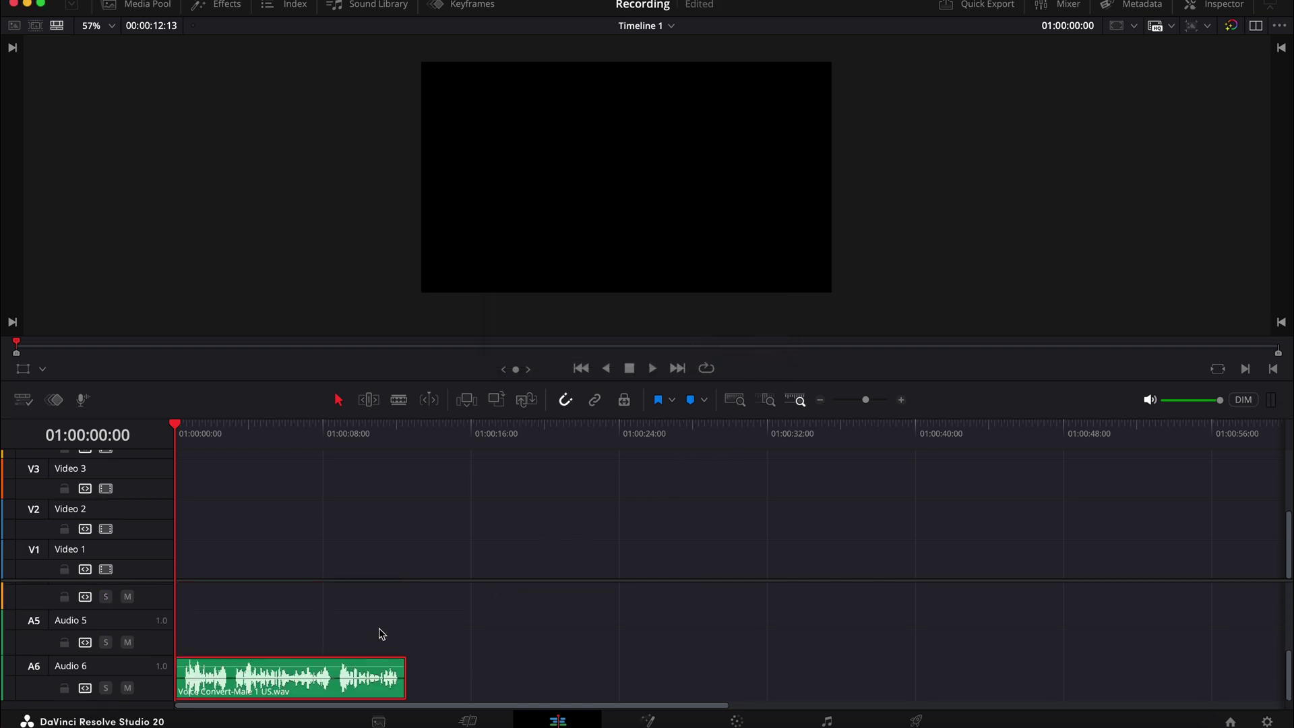
left_click_drag(381, 580, 390, 494)
- Delete the empty audio tracks, then check the original and converted clips on Audio 1 and Audio 2
right_click(141, 536)
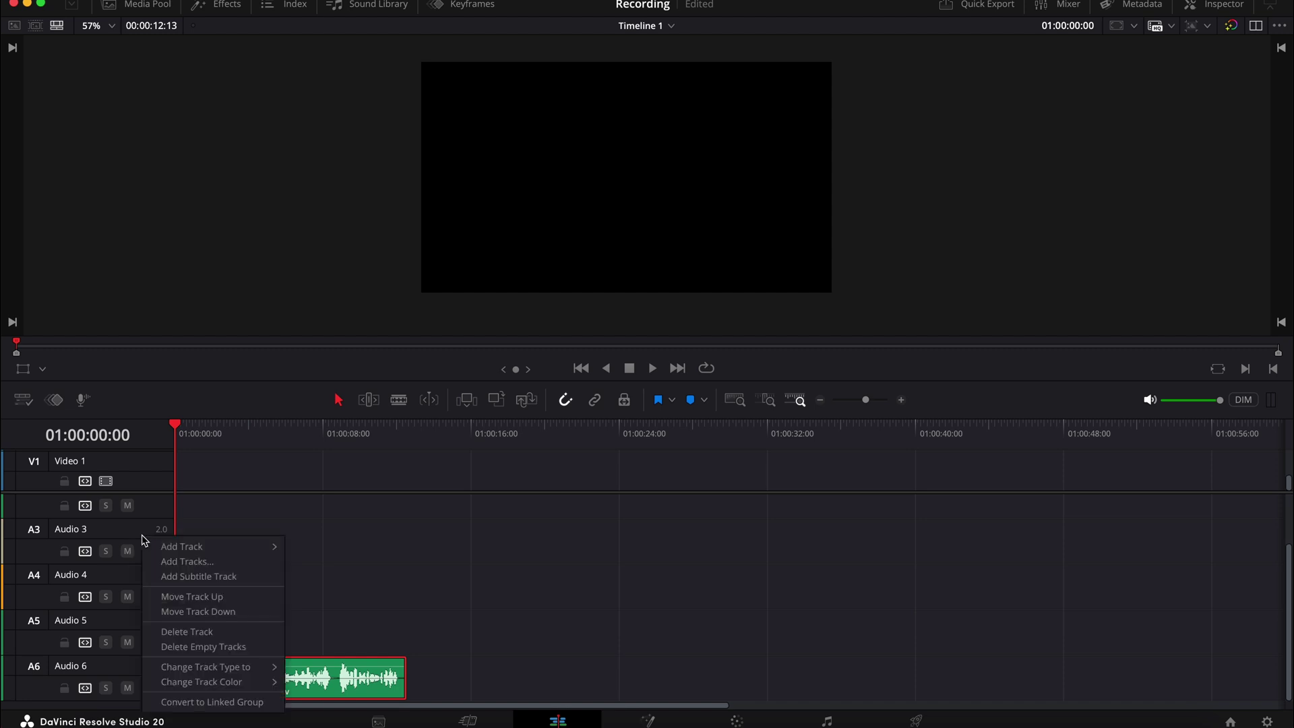
left_click(202, 647)
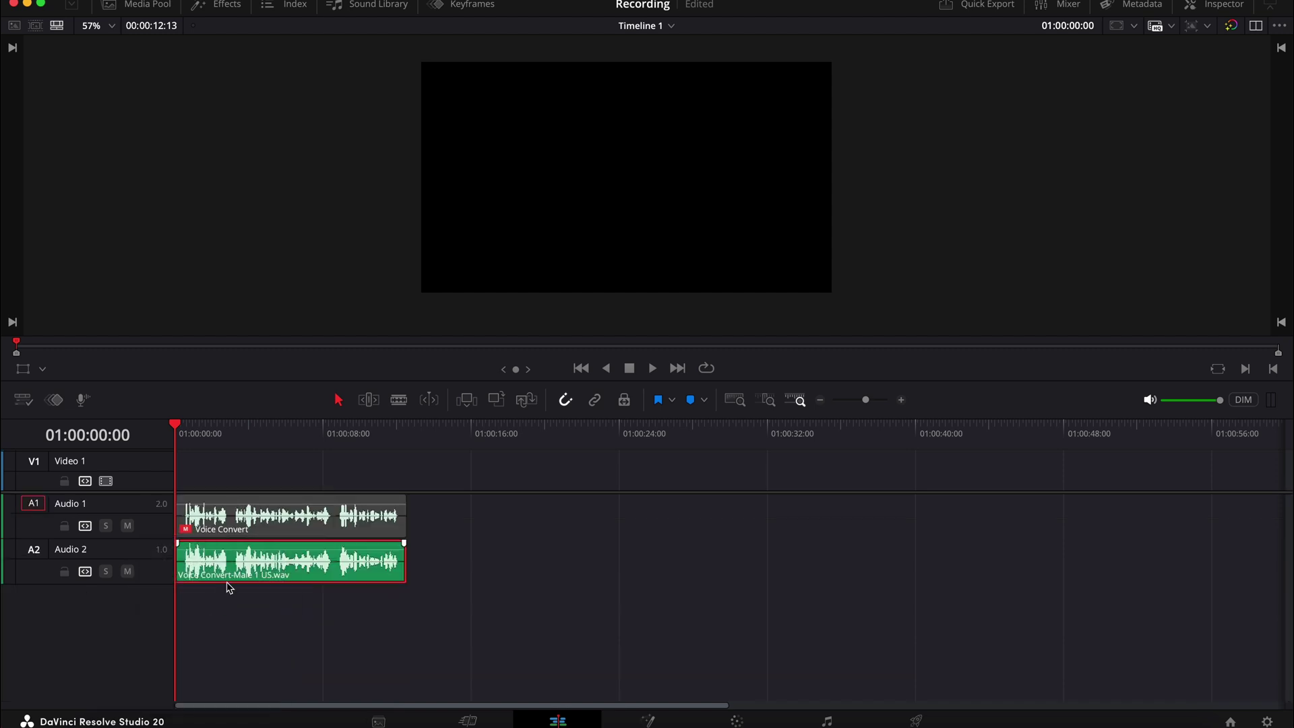
left_click(373, 522)
left_click(380, 584)
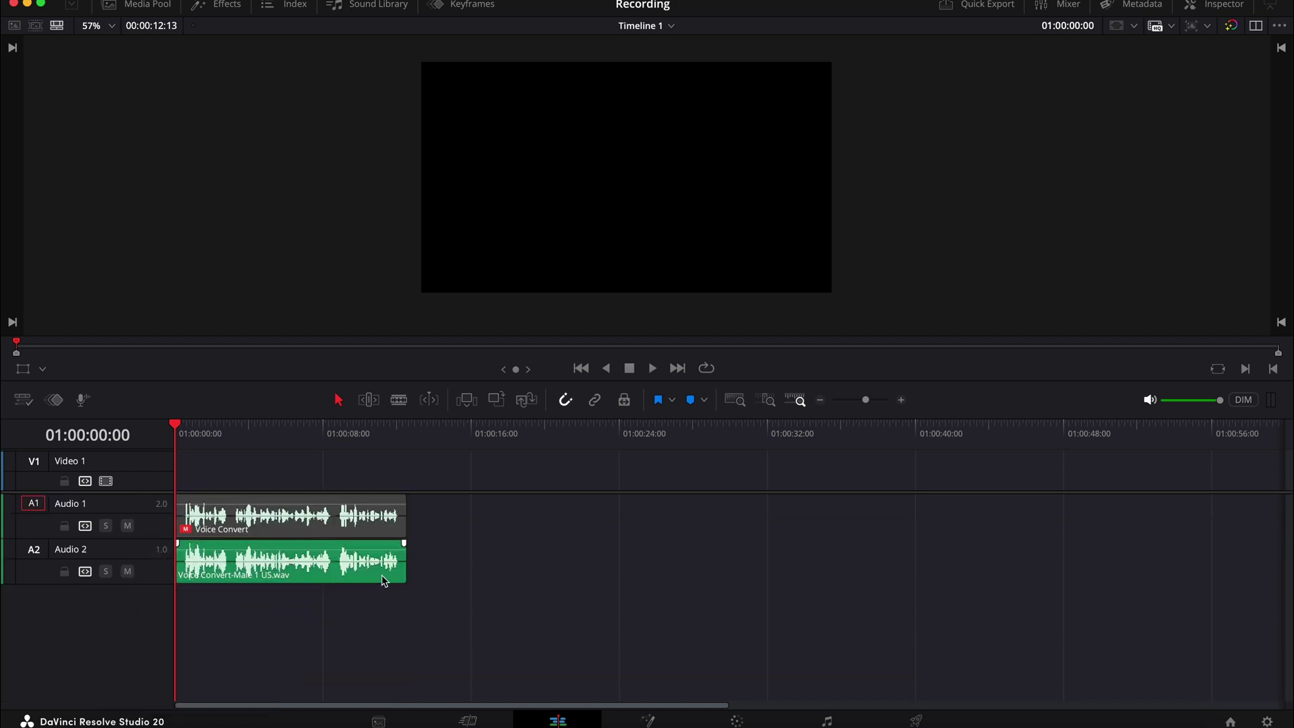
left_click(433, 528)
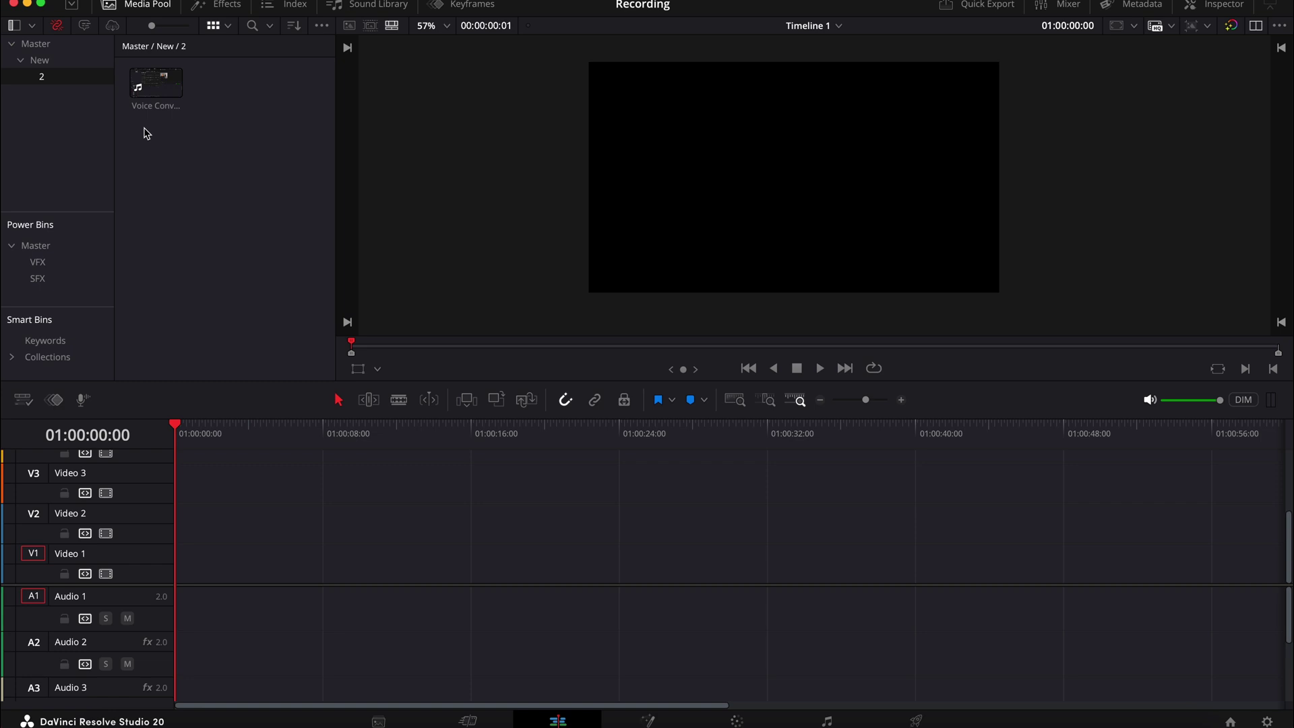
- Launch DaVinci AI Voice Training on the Media Pool's Voice Convert clip and accept the usage terms
right_click(152, 93)
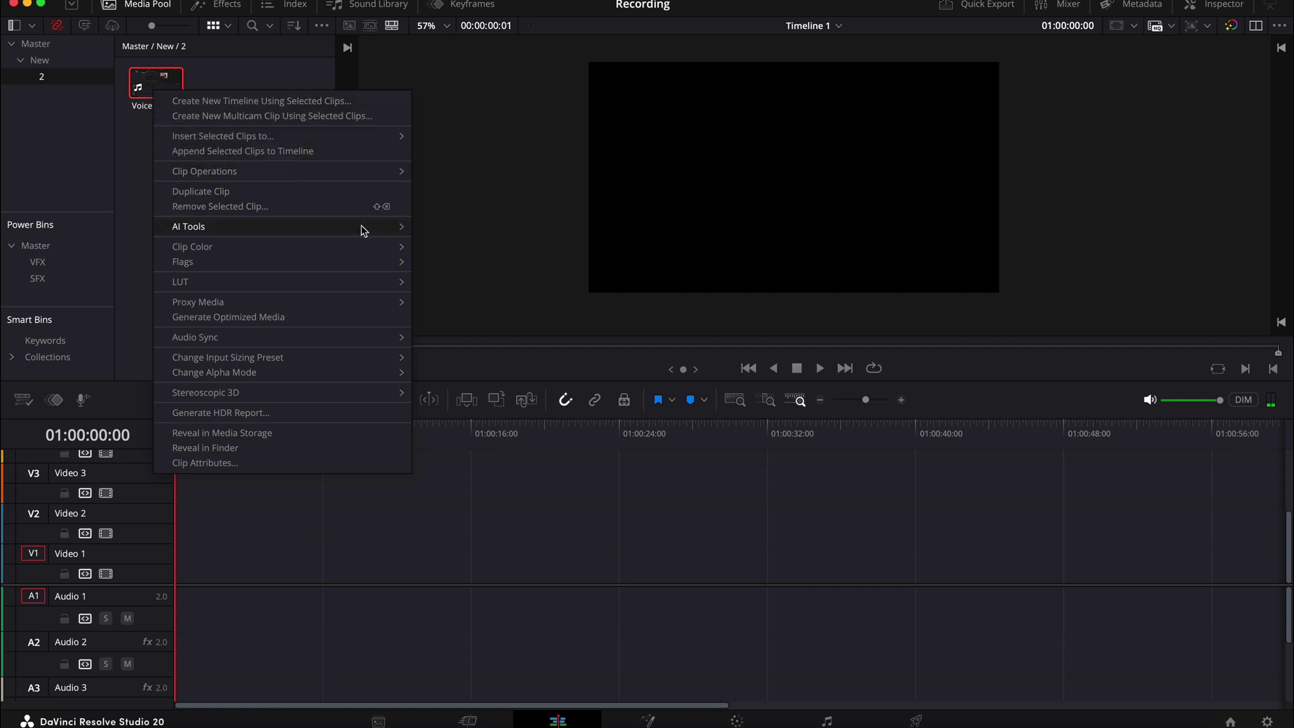
mouse_move(362, 232)
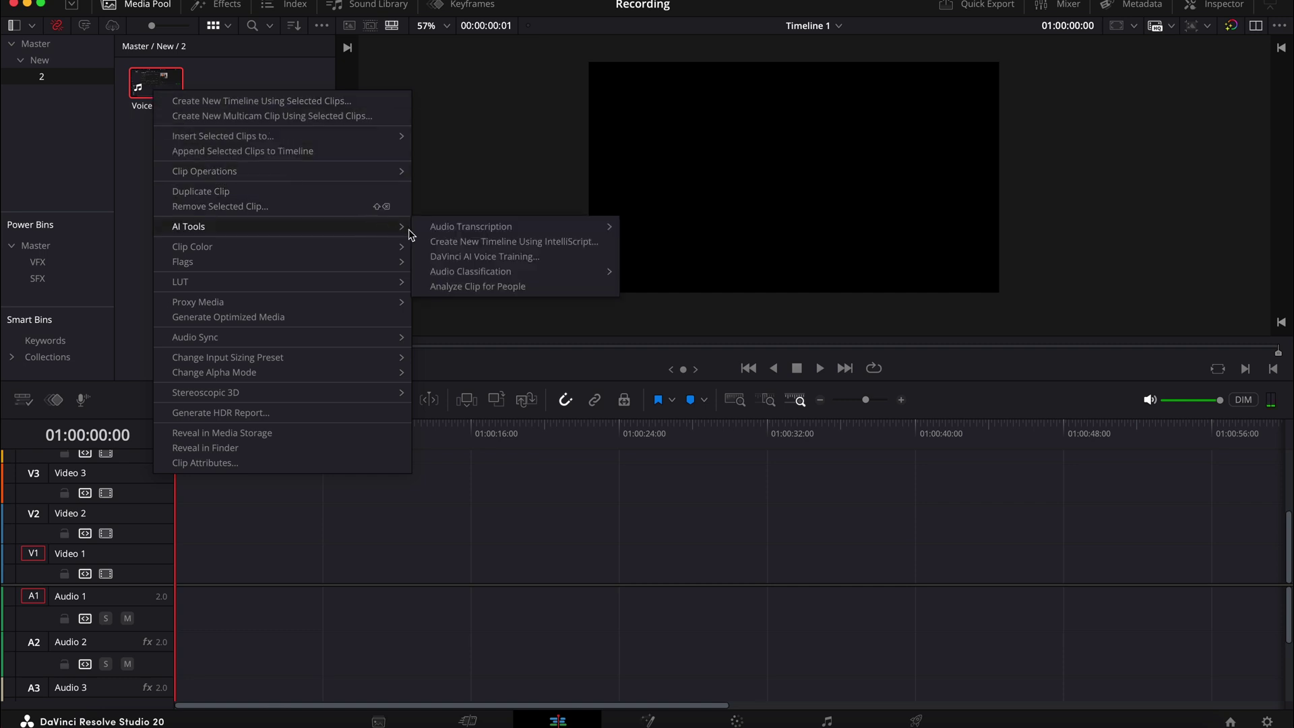
left_click(562, 263)
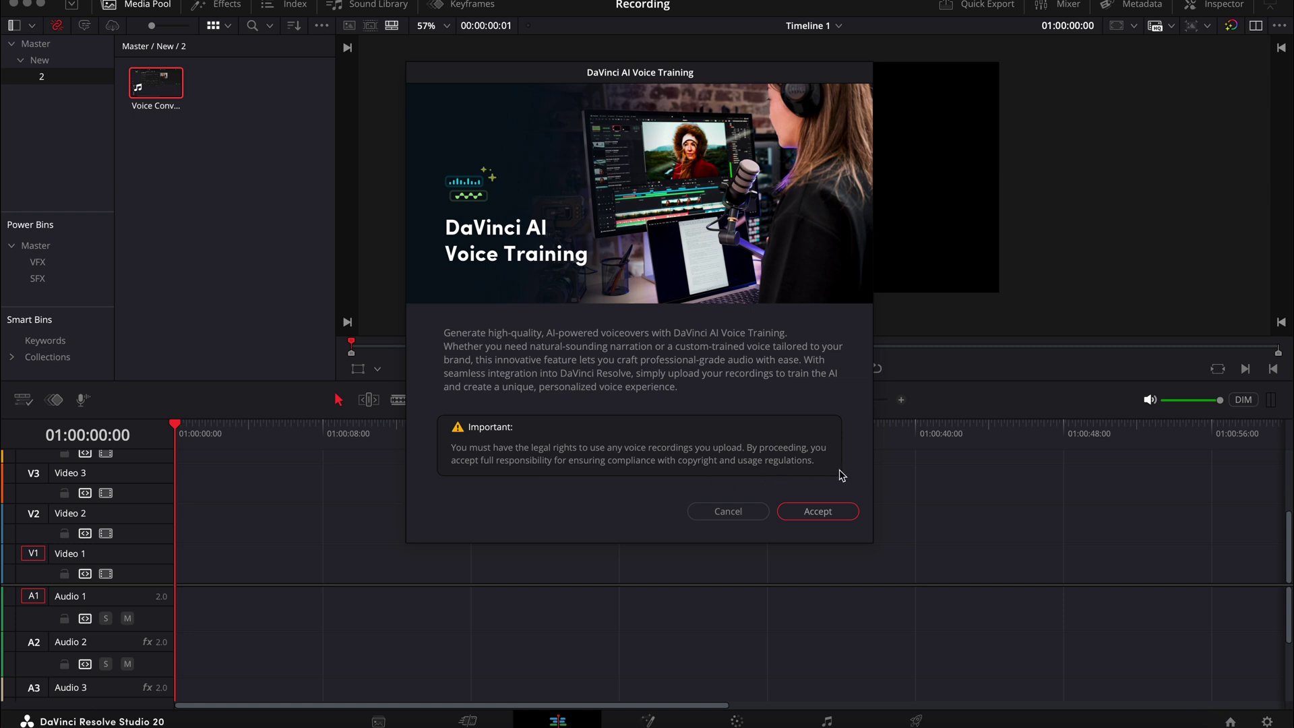
left_click(842, 516)
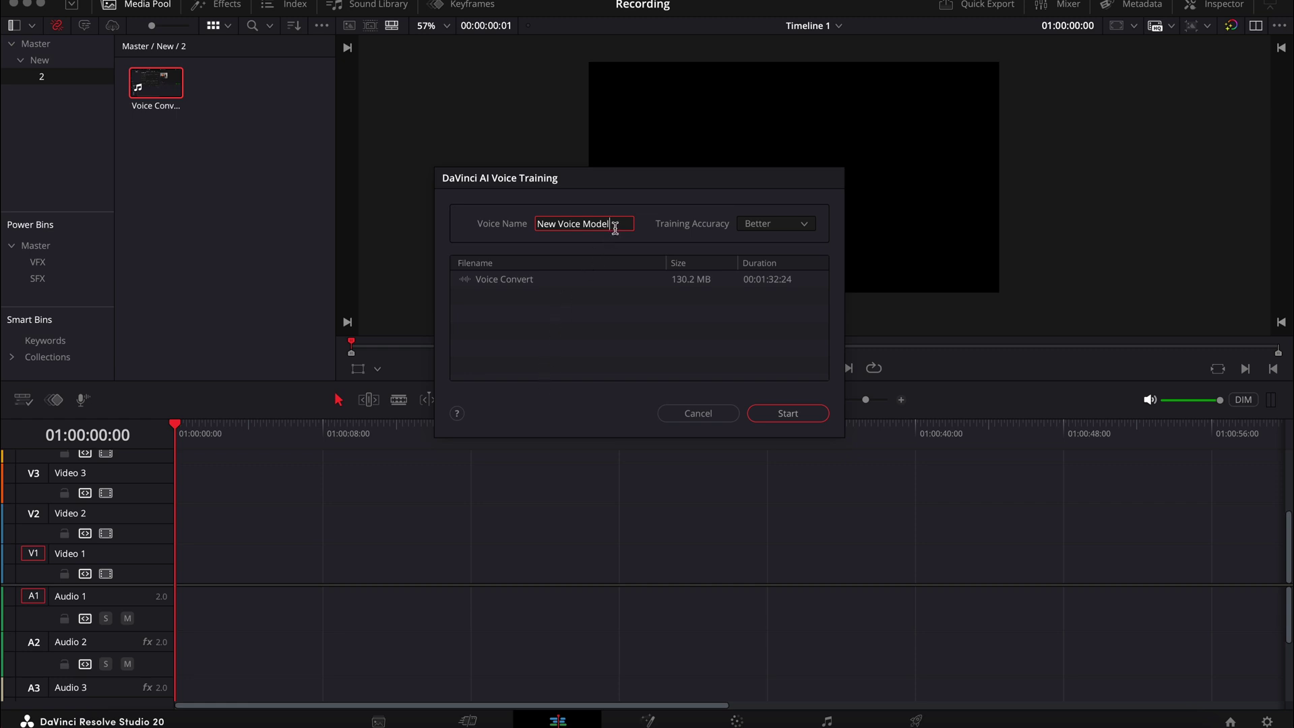
- Name the model 'Will 2', set accuracy to Faster, select the Voice Convert audio, and start training
left_click_drag(616, 225, 515, 221)
type("Will 2")
left_click(752, 226)
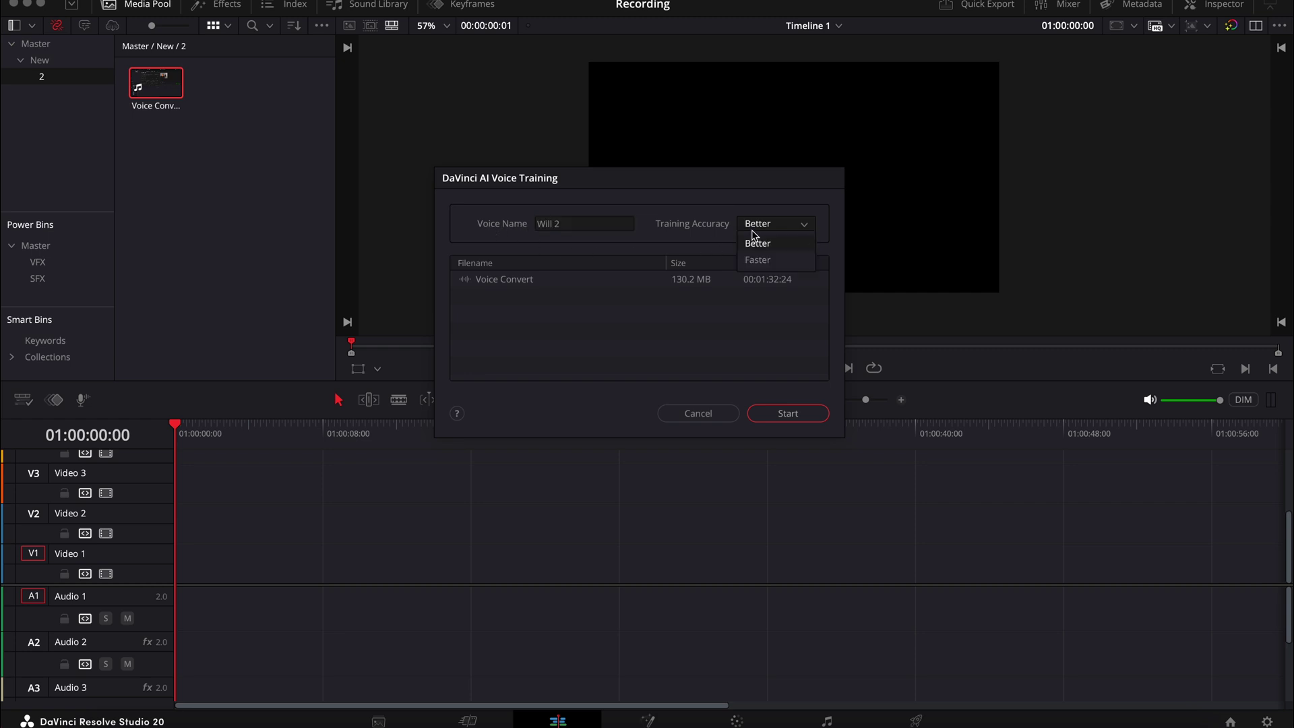
left_click(798, 262)
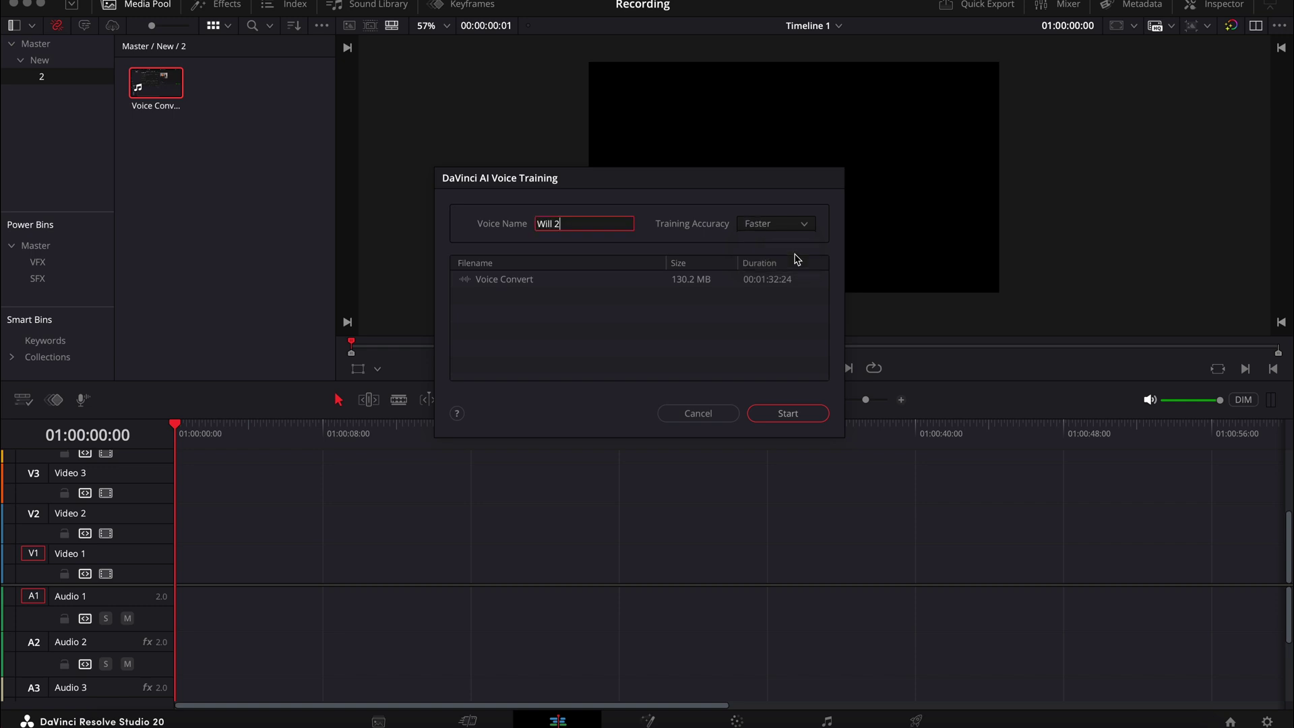
left_click(510, 284)
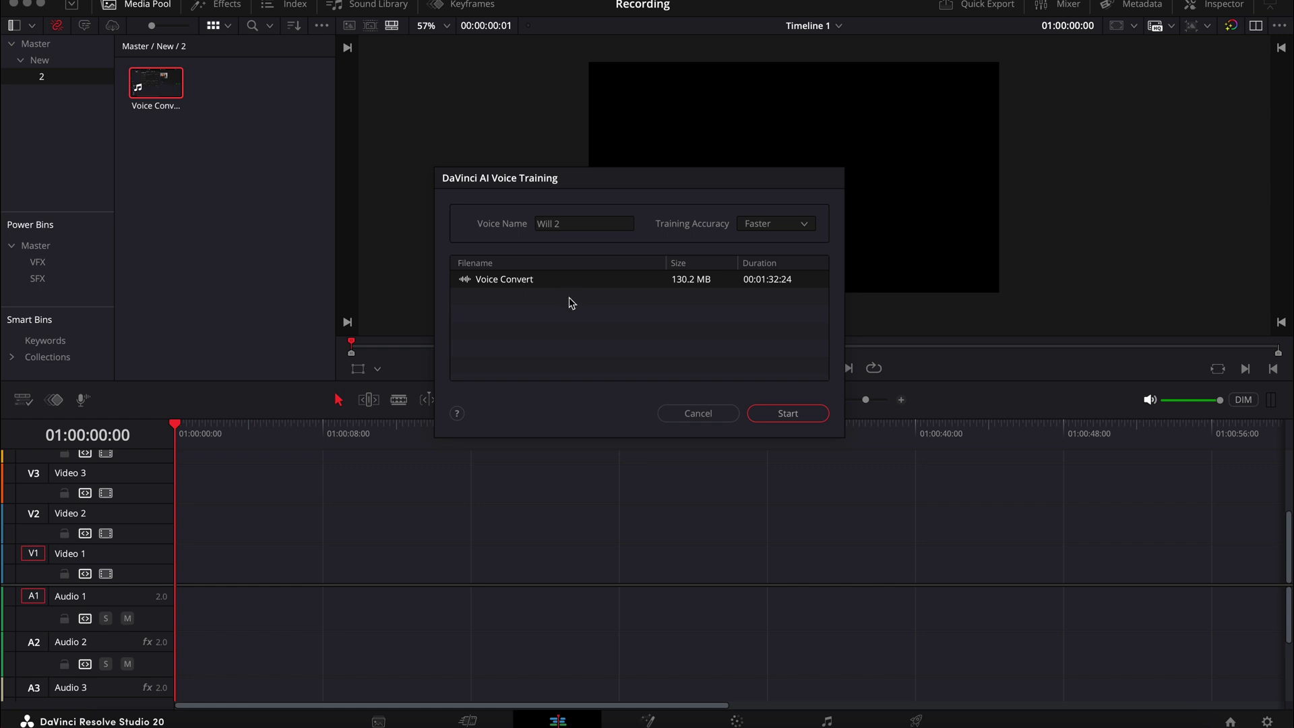
left_click(769, 413)
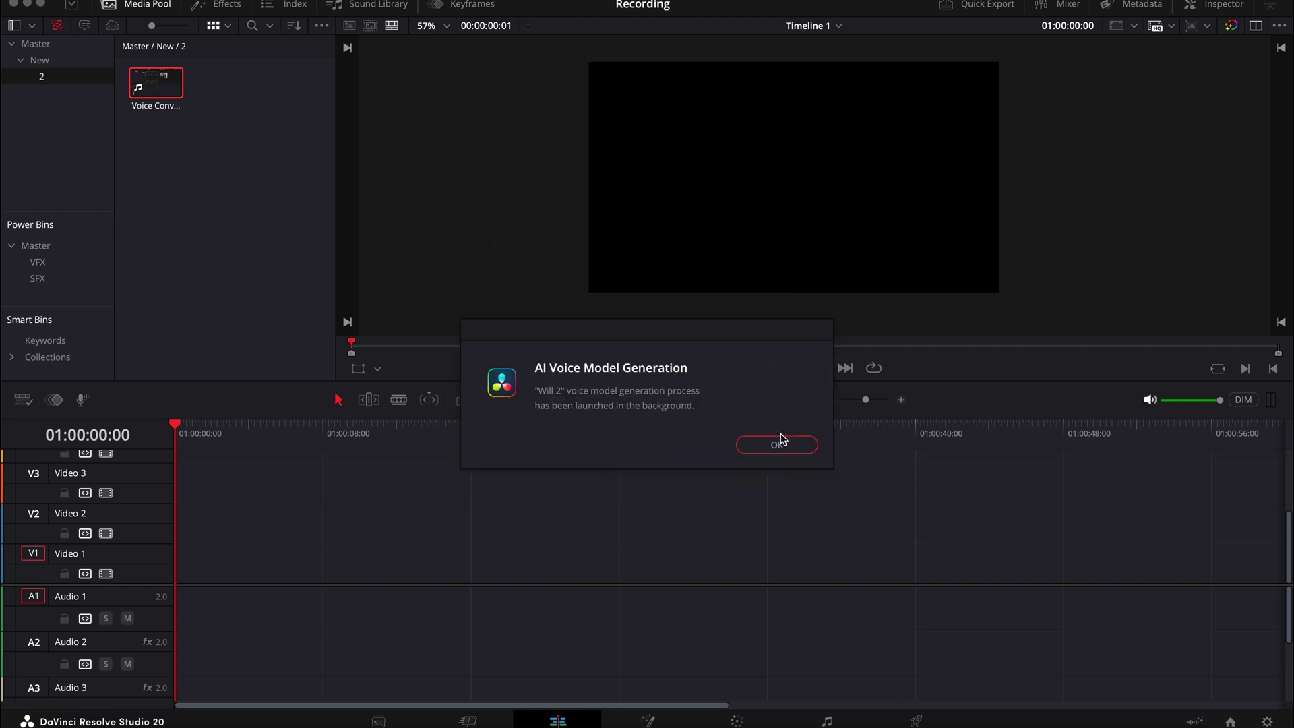
- Dismiss the generation notice and check Will 2's remaining training time in the status popup
left_click(789, 452)
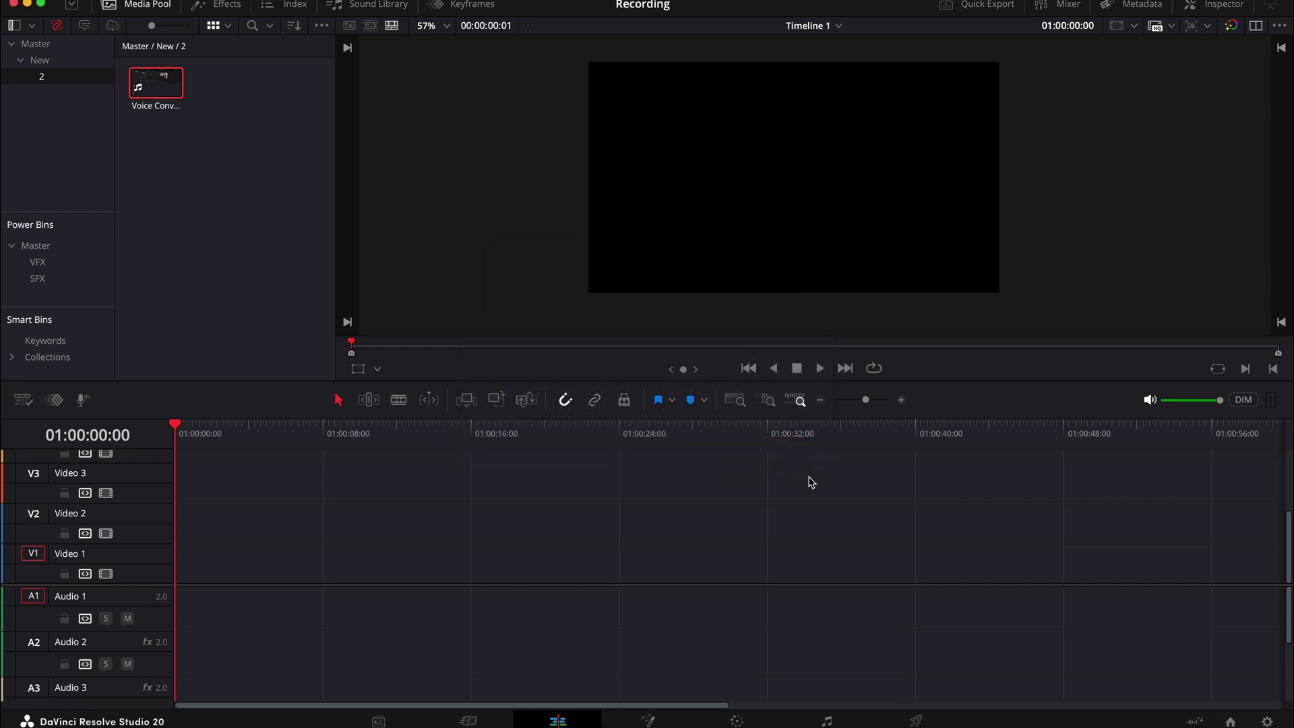
left_click(1196, 722)
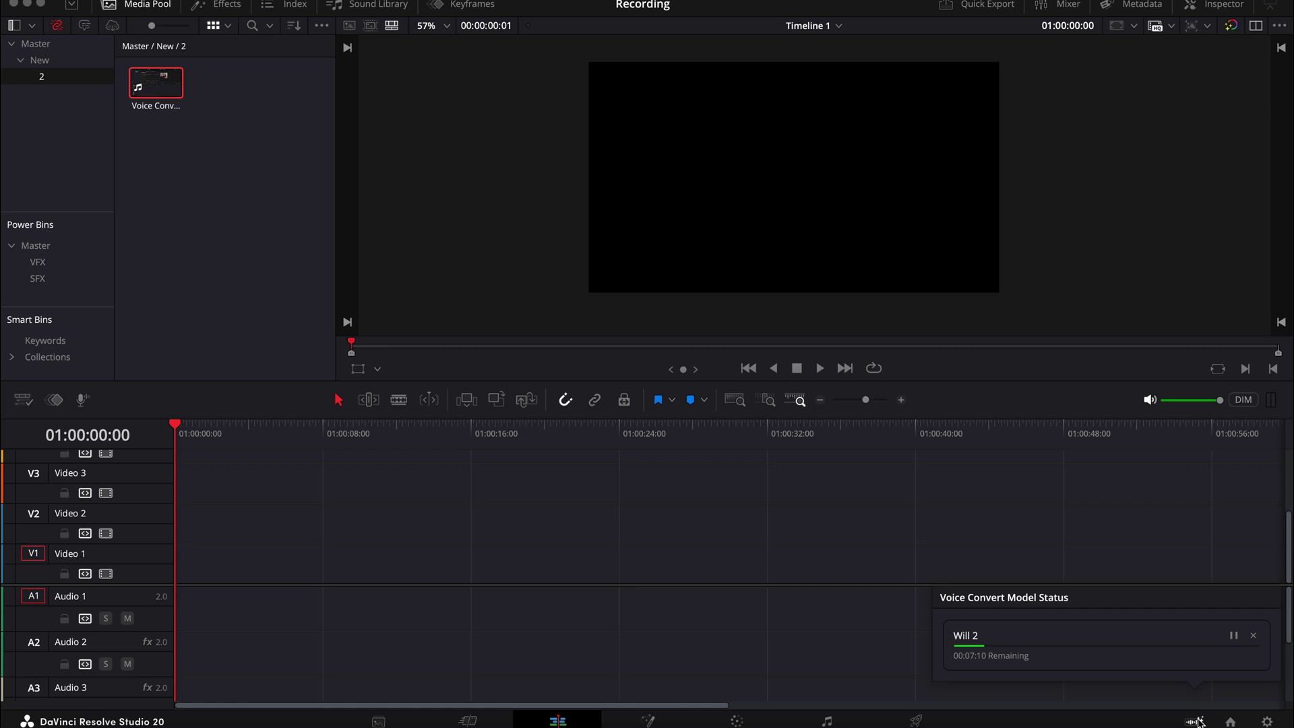
left_click(867, 552)
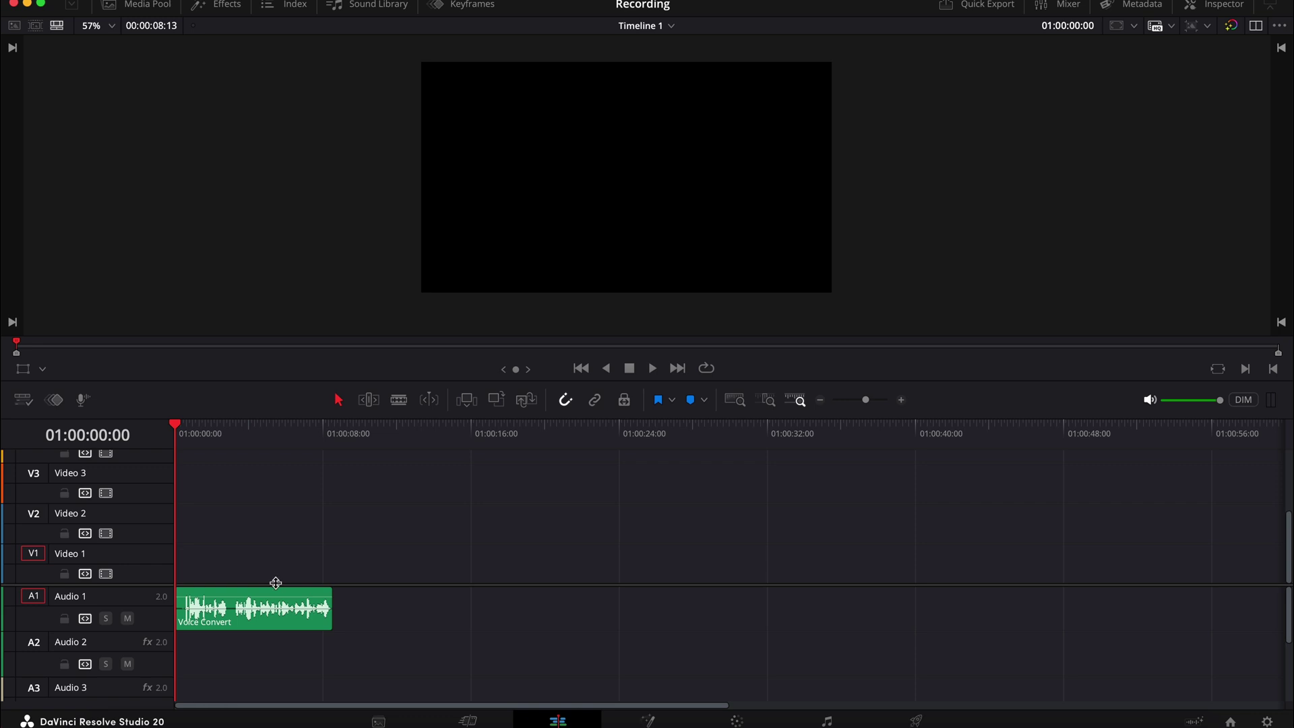
- Render a Voice Convert of the clip using the custom Will voice model
right_click(273, 627)
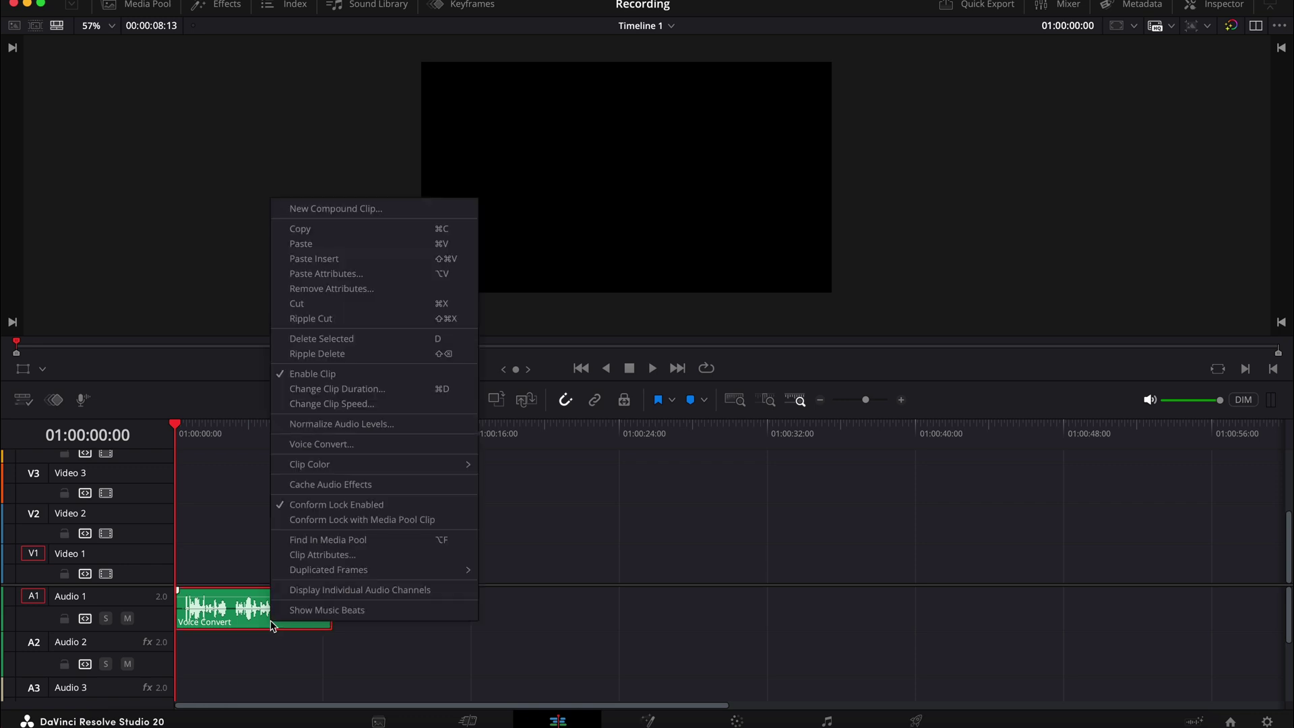
left_click(376, 443)
left_click(624, 337)
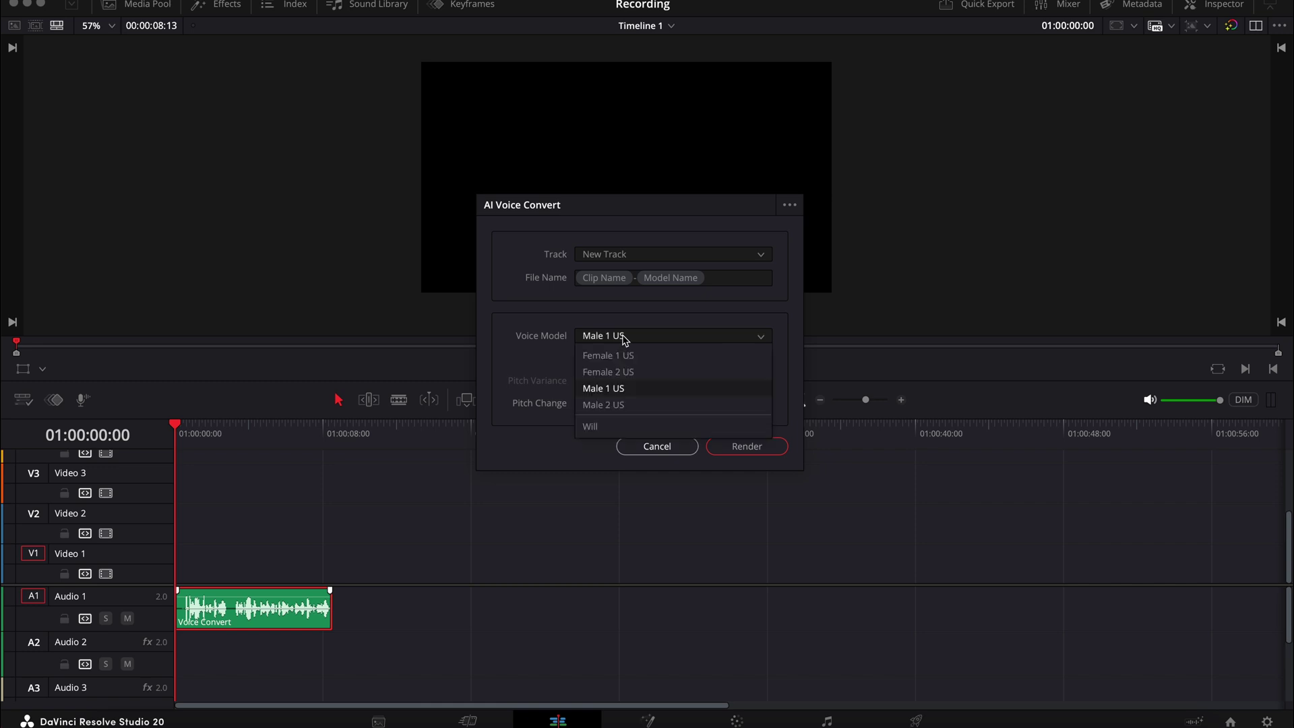
left_click(626, 429)
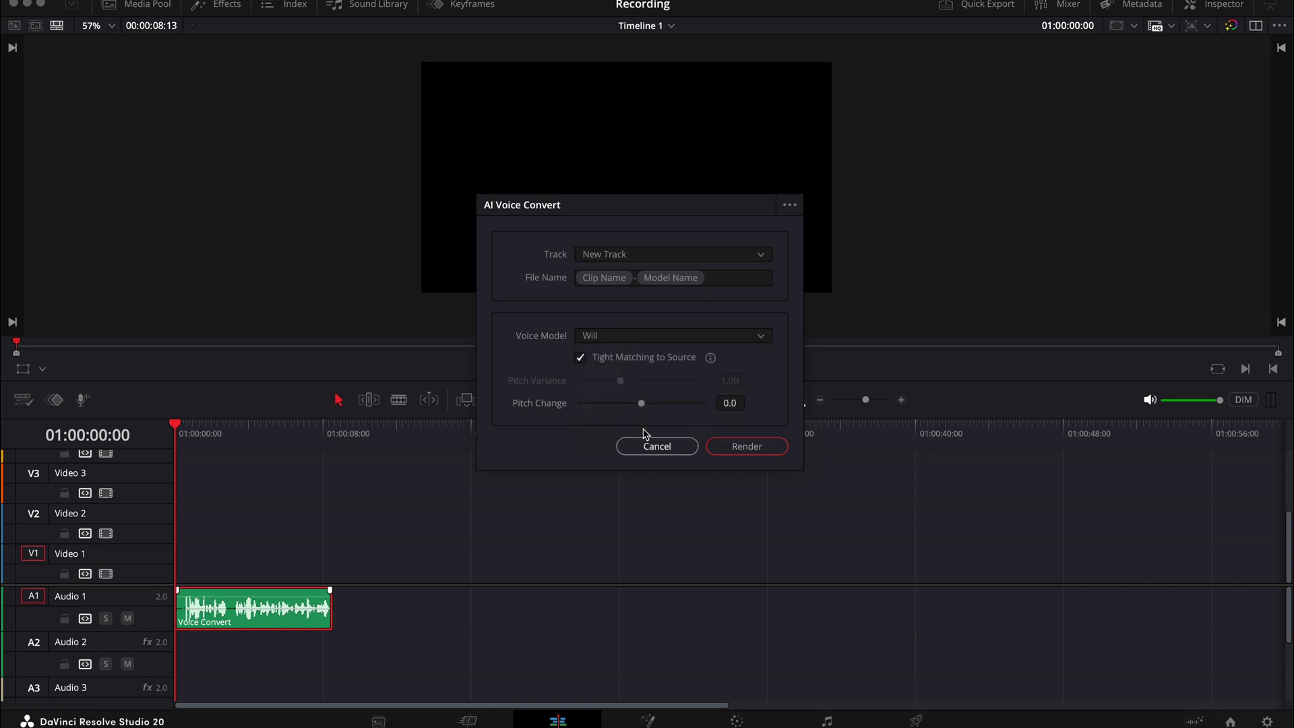
left_click(747, 447)
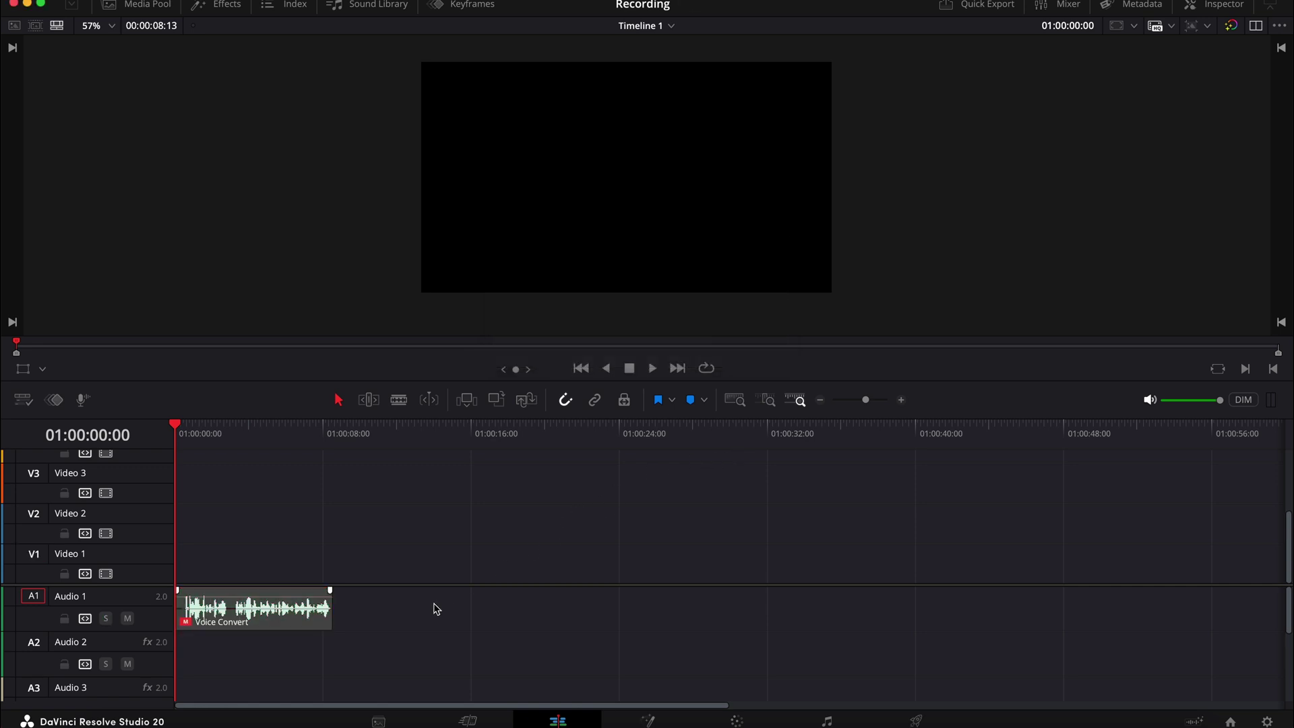
- Delete the empty timeline tracks and return the playhead to the timeline start
left_click_drag(439, 584, 439, 505)
scroll(233, 616, "down", 2)
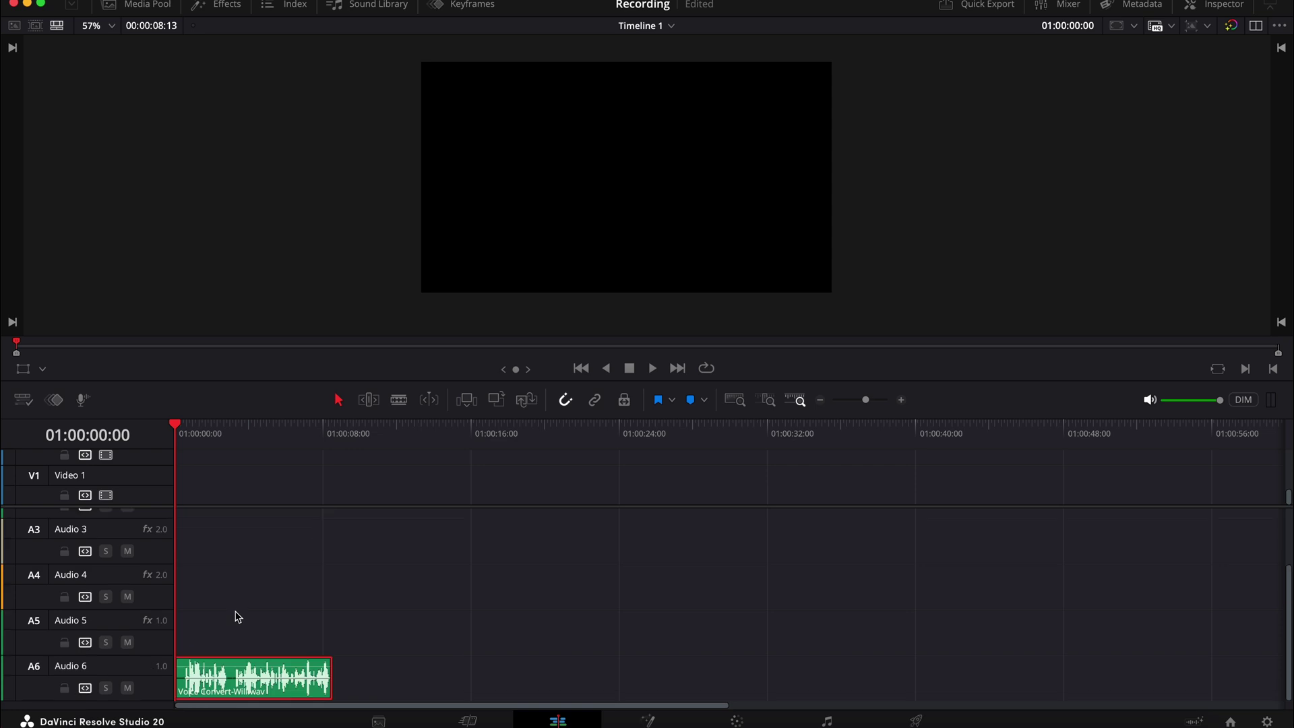
right_click(162, 558)
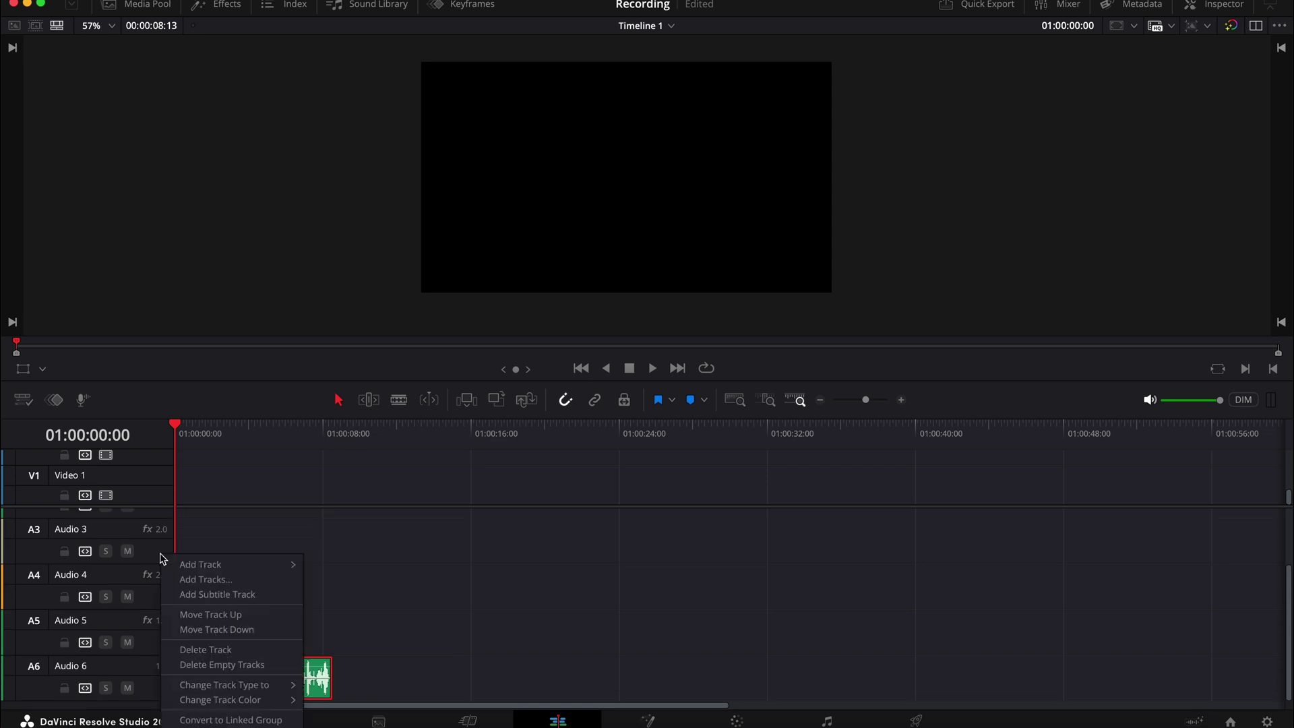
left_click(223, 665)
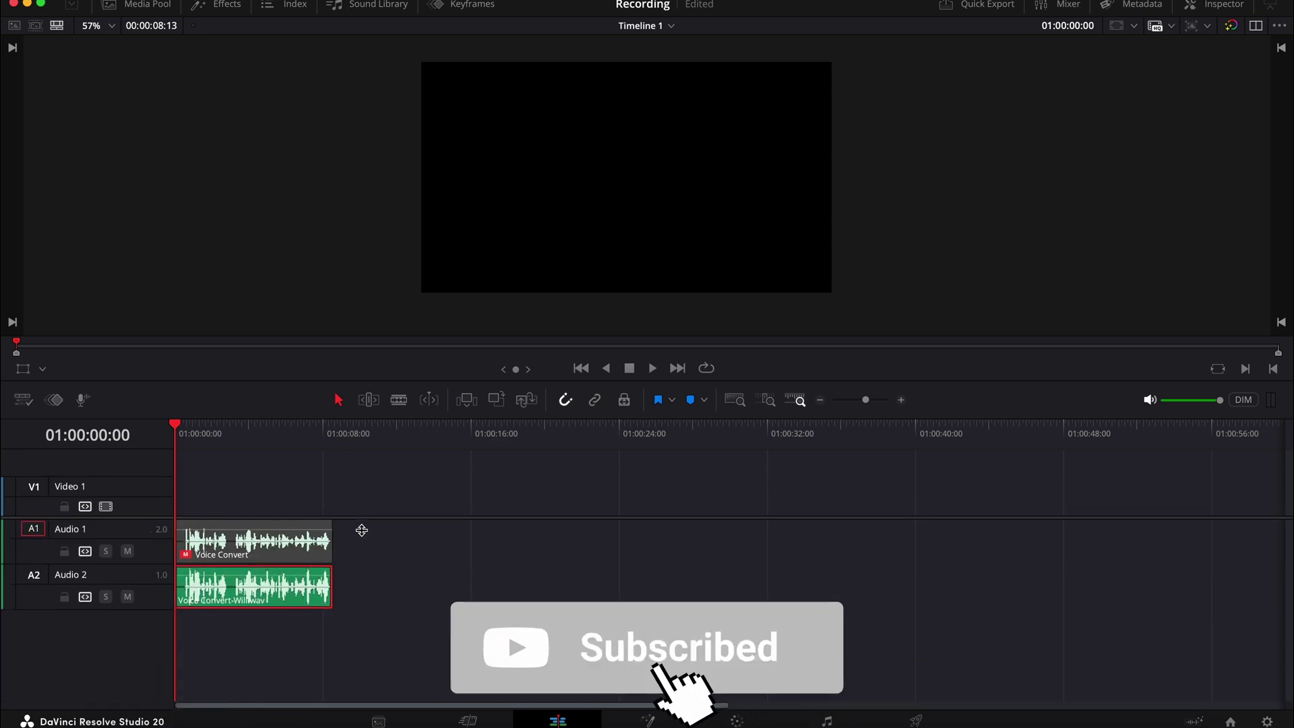
left_click(215, 449)
left_click_drag(206, 449, 168, 435)
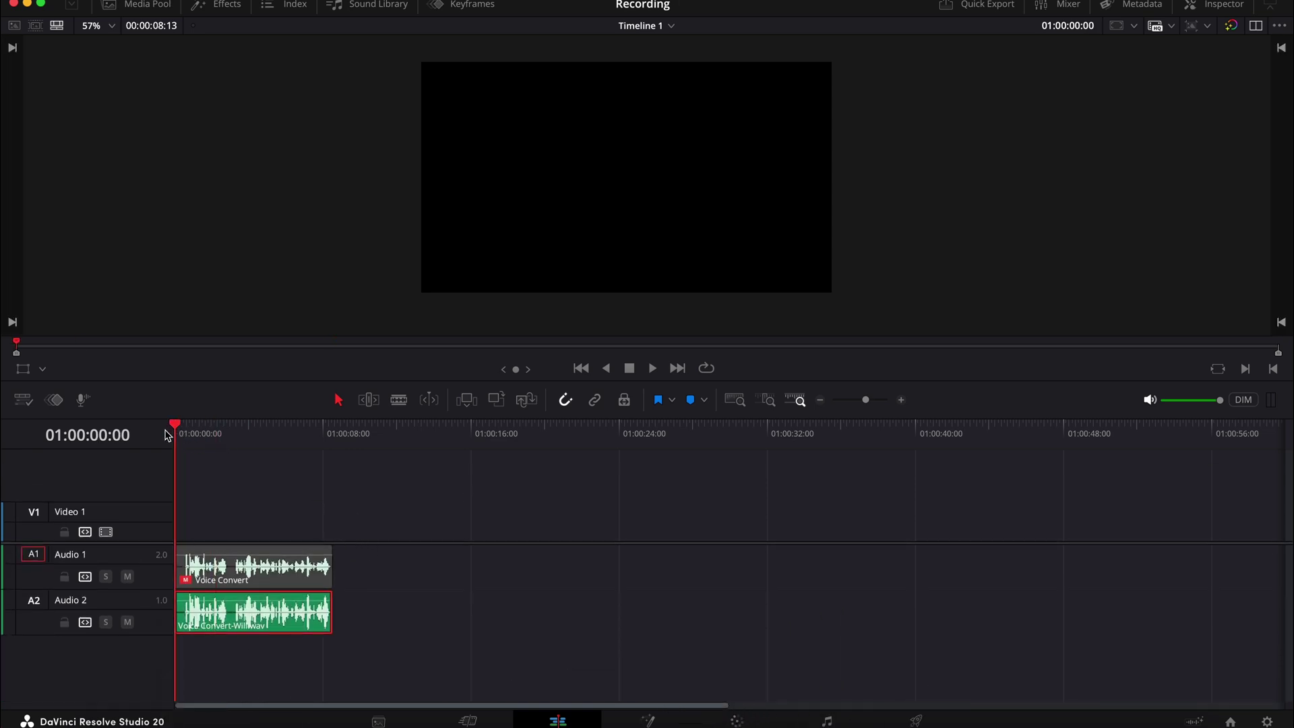